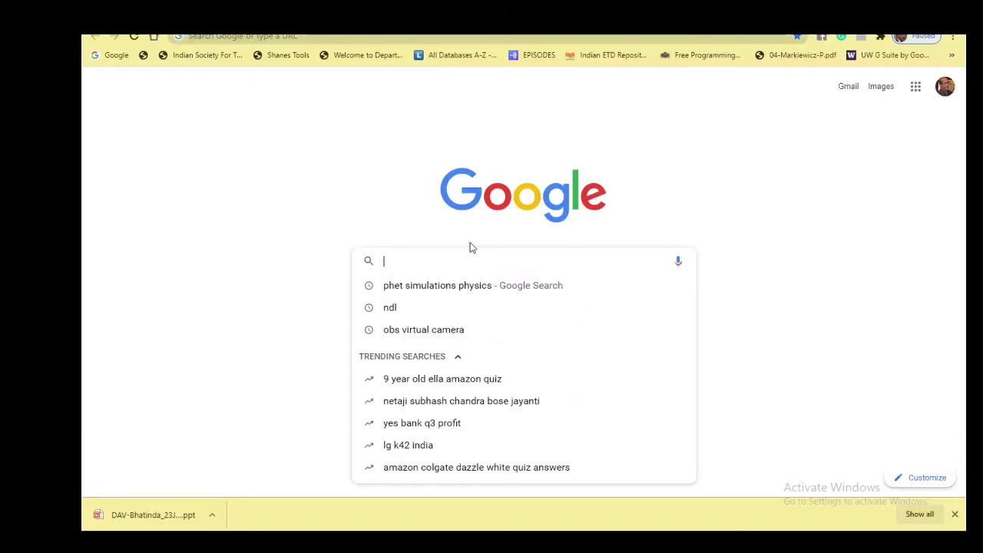
Step: Search Google for "blogger" and open the Blogger.com site from the results
type("blog")
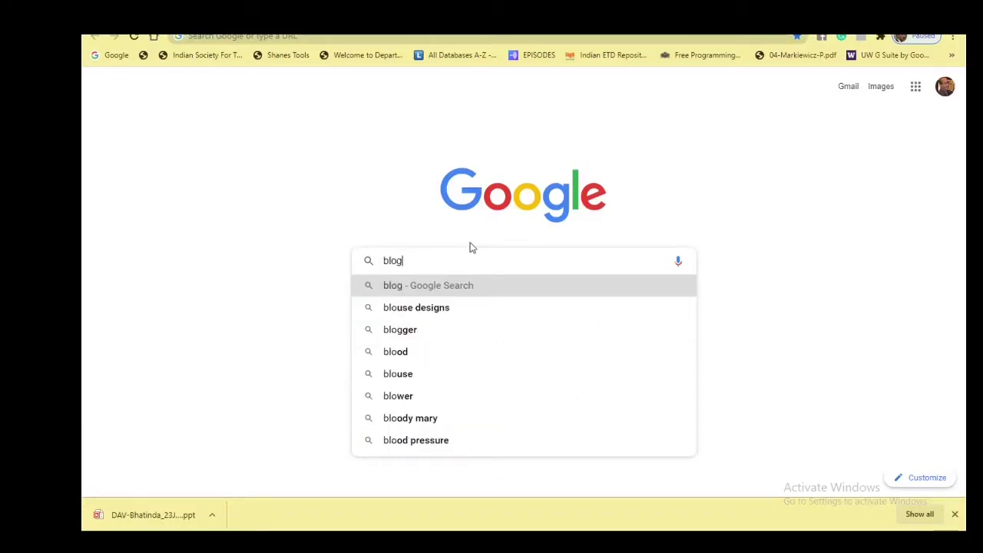
type("ger")
key("Return")
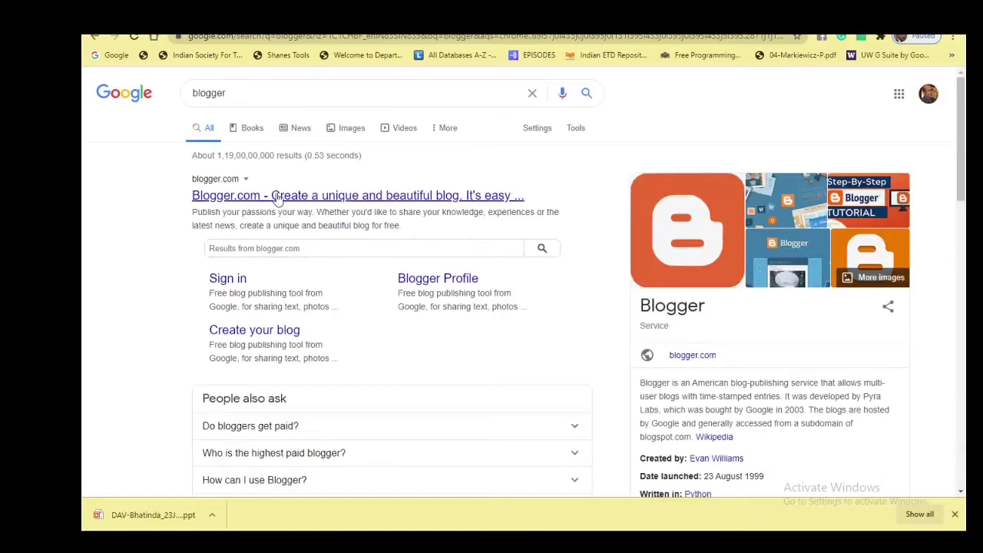
left_click(223, 196)
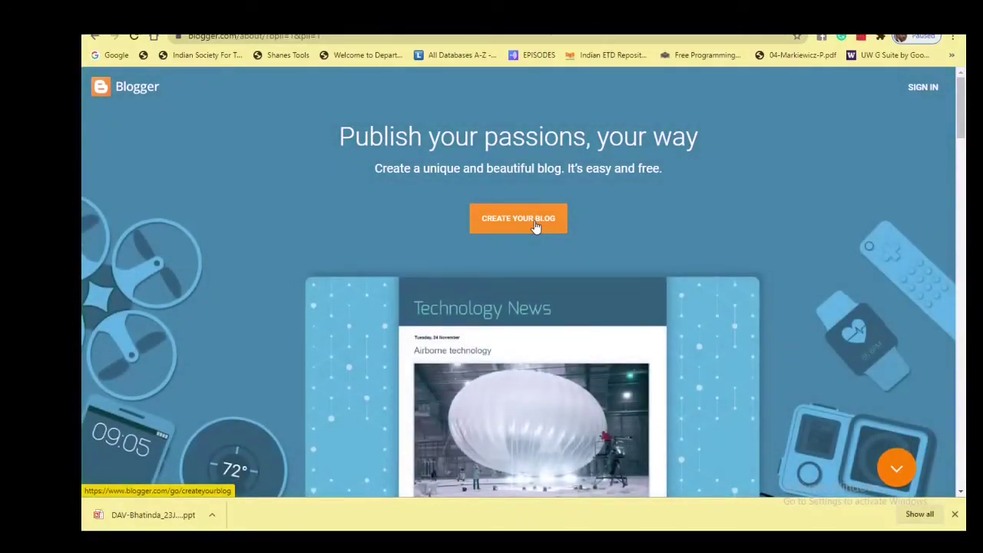
Step: Start creating a blog with the Google account and give it the title "Journal Club Chapter"
left_click(536, 224)
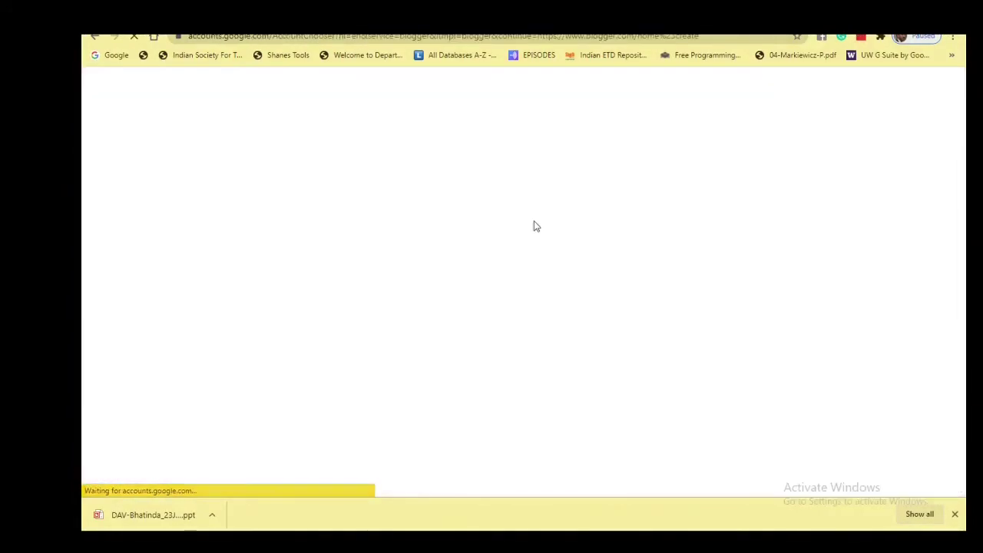
left_click(478, 241)
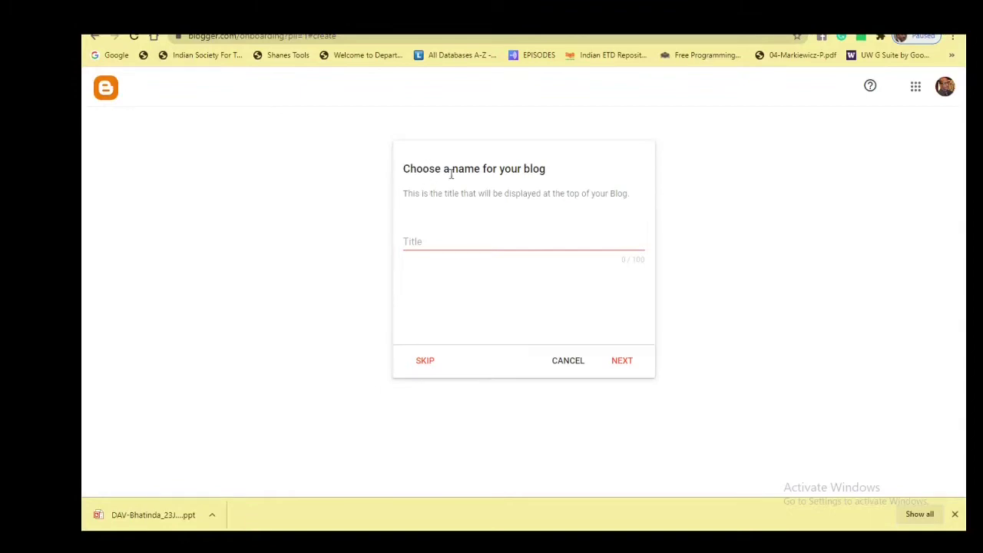
left_click(459, 243)
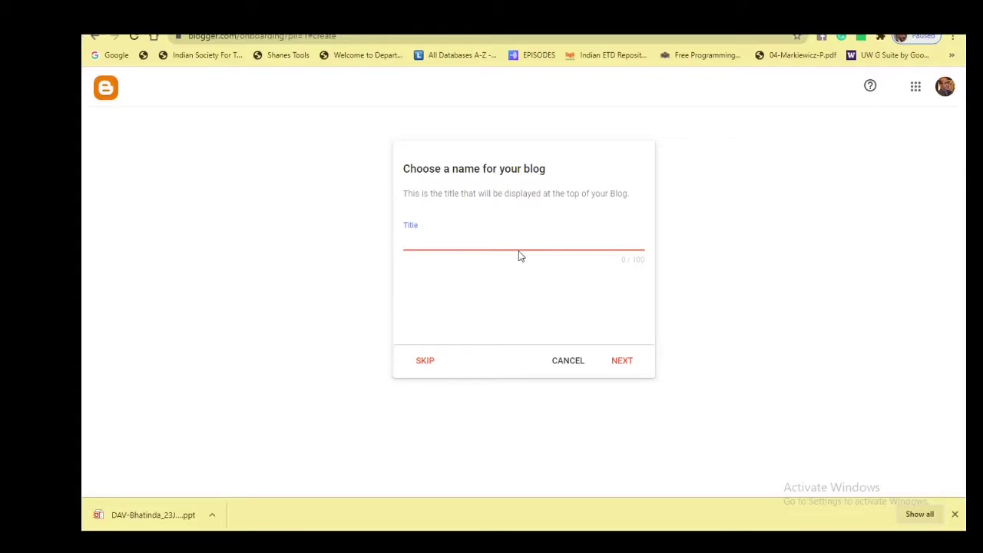
type("Journal Club Chapter")
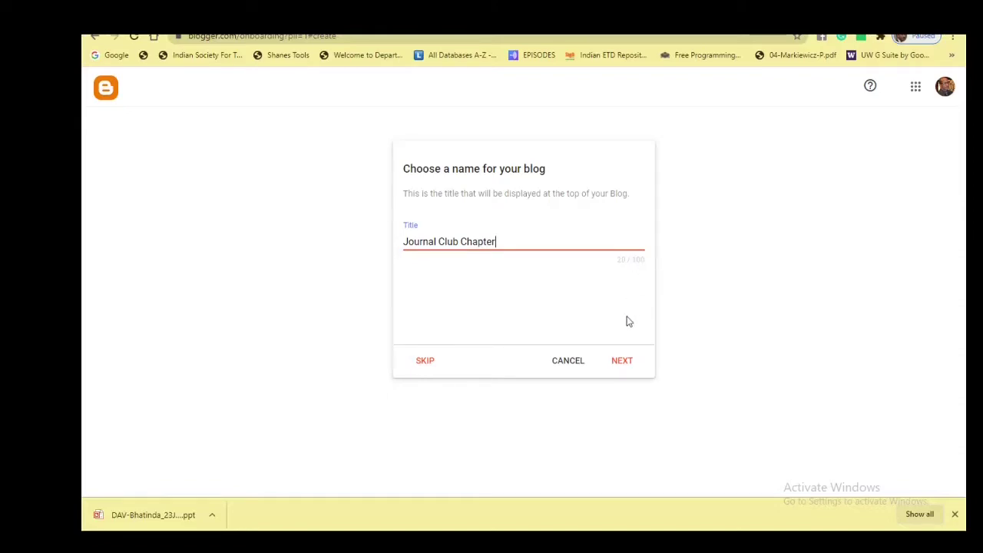
left_click(623, 362)
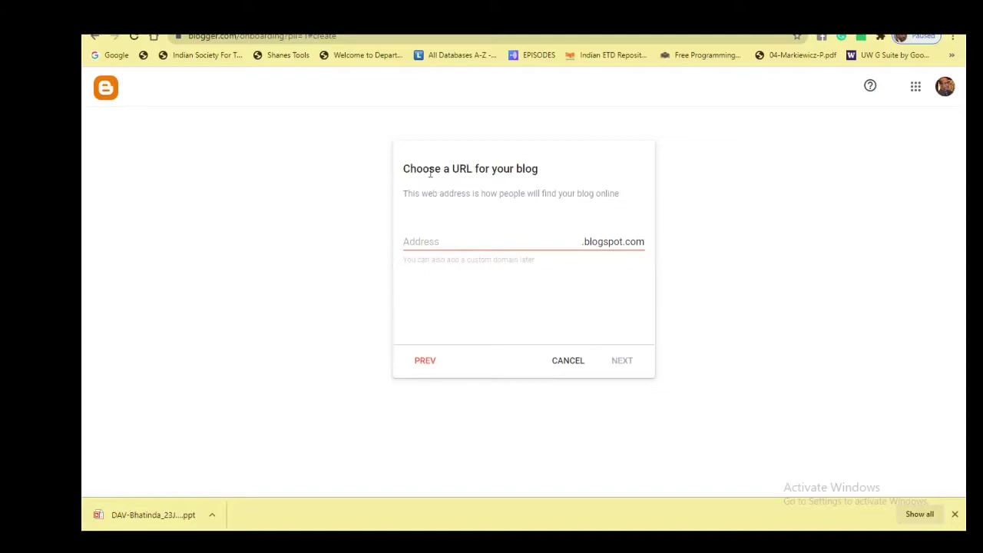
Step: Set the blog's address to journalclubbhatinda.blogspot.com and continue to the display name
left_click(433, 241)
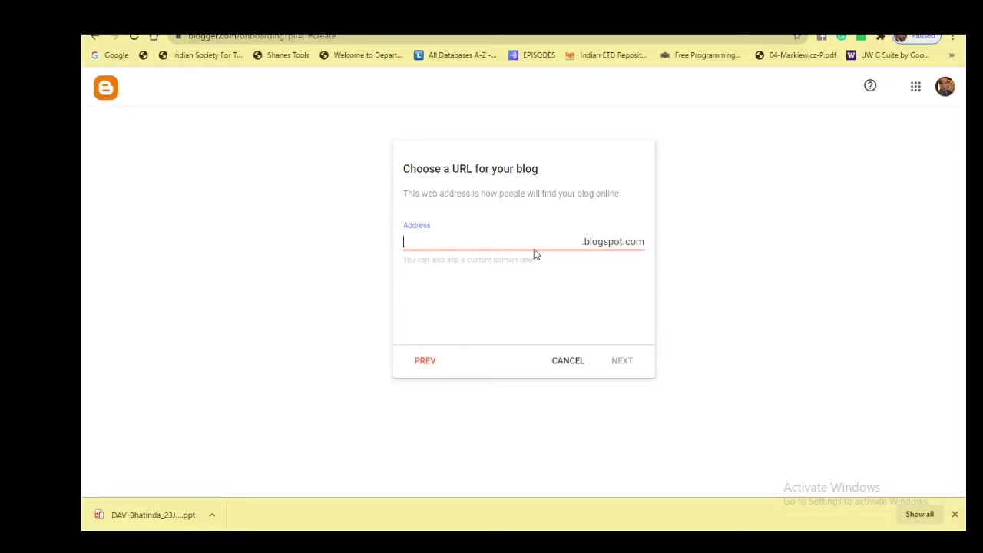
type("journ")
type("alblo")
type("g")
key("BackSpace")
key("BackSpace")
key("BackSpace")
key("BackSpace")
type("club")
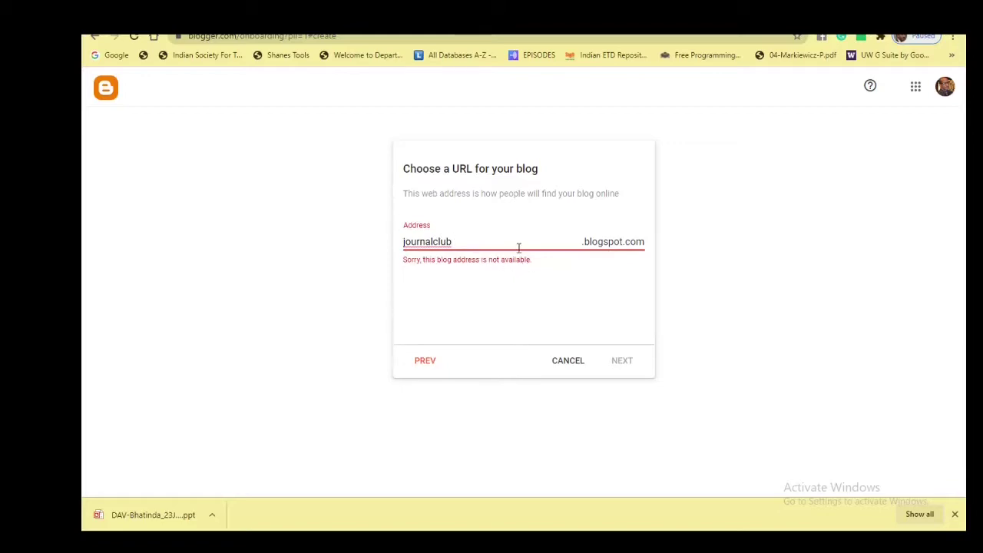
type("bh")
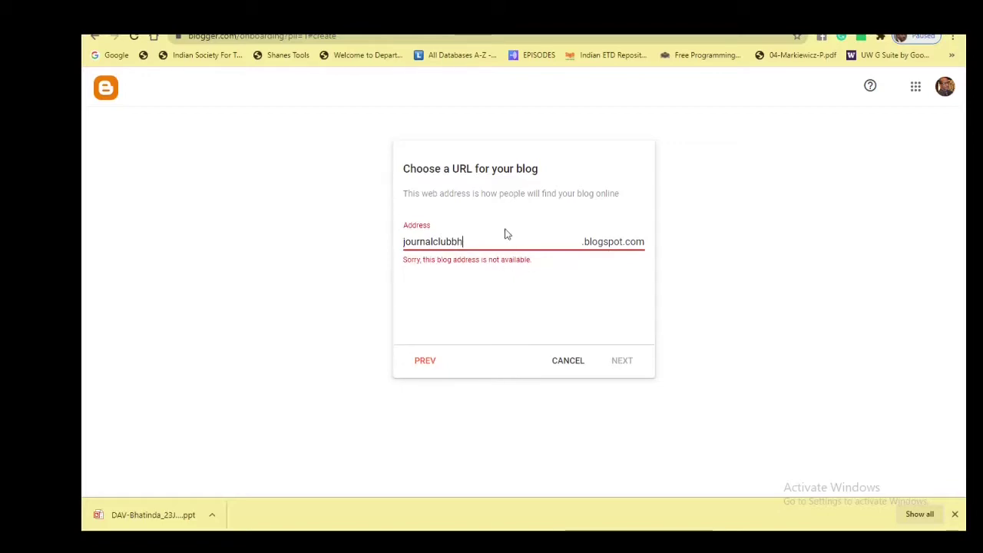
type("atinda")
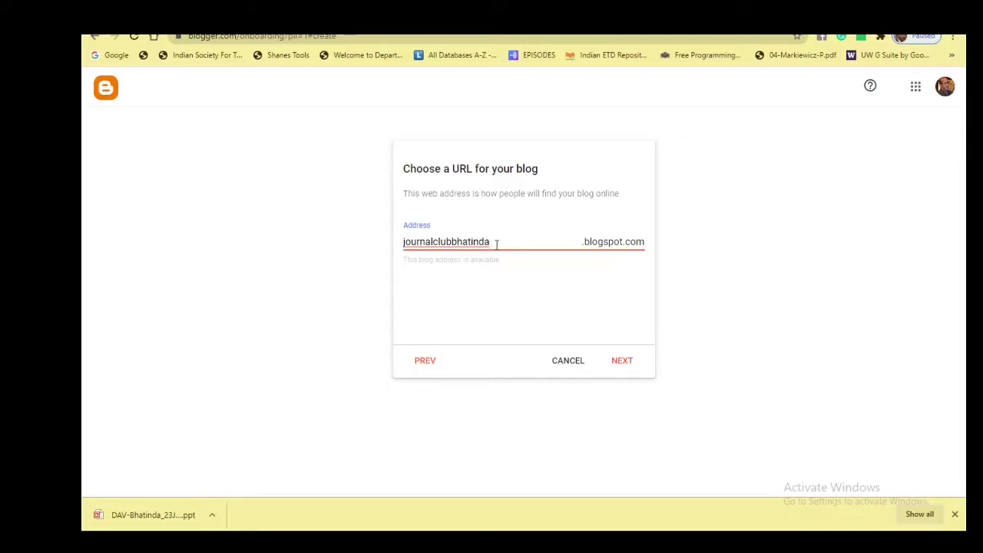
left_click(621, 362)
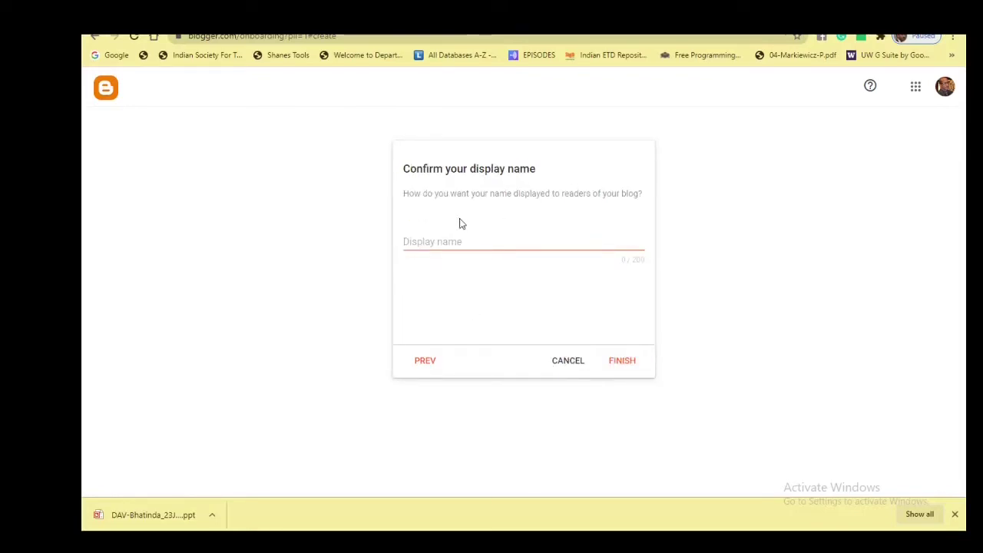
Step: Finish creating the blog with the display name "Journal Club" and dismiss the European Union cookie notice
left_click(431, 246)
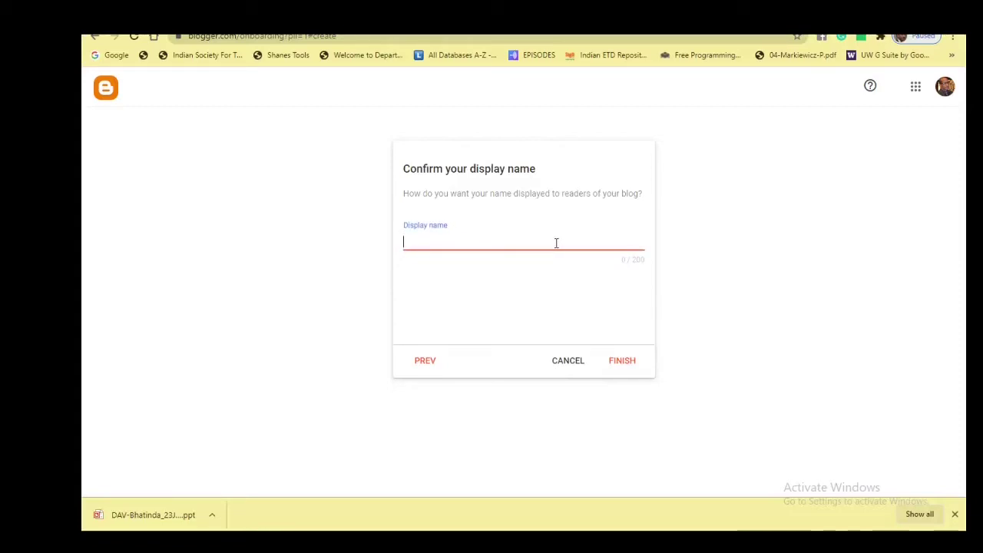
type("Journal Club")
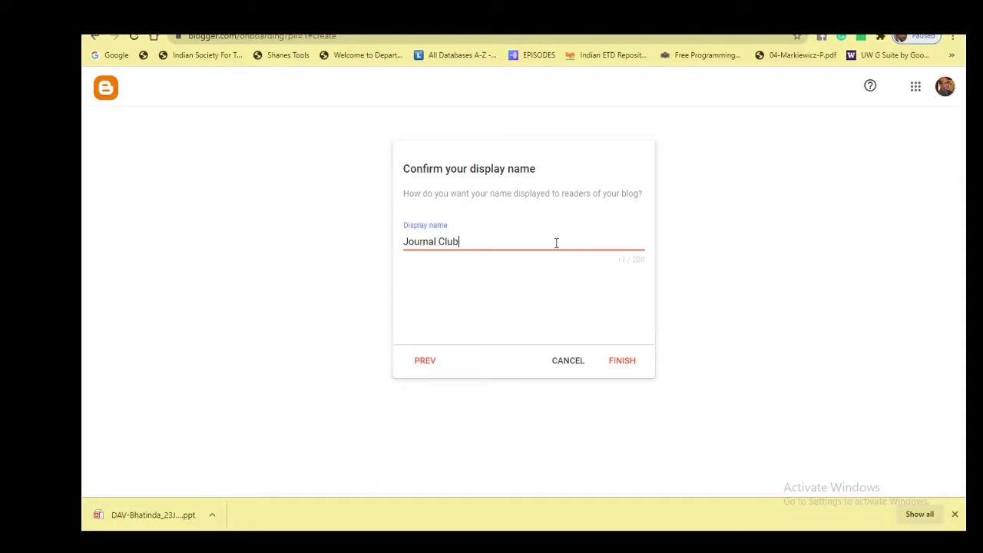
left_click(619, 373)
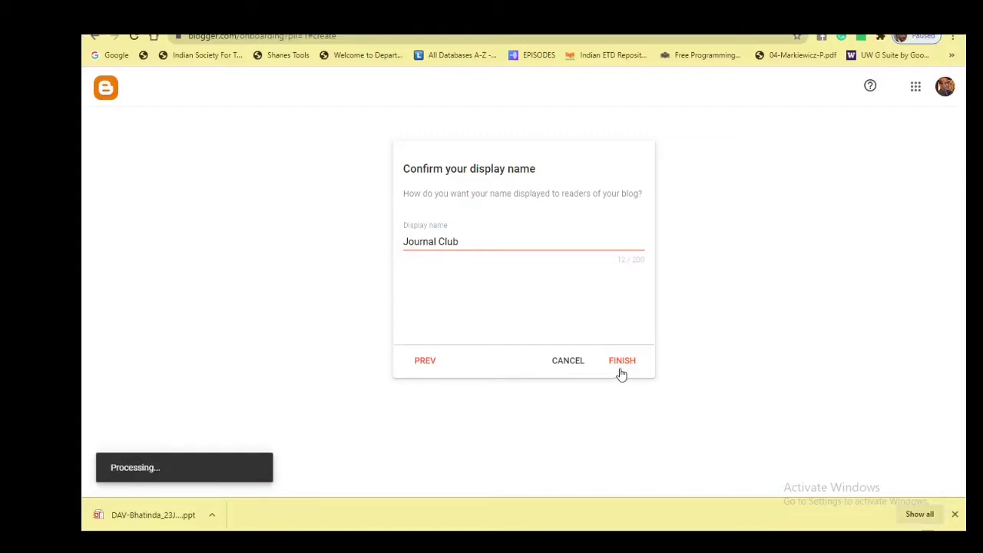
left_click(622, 368)
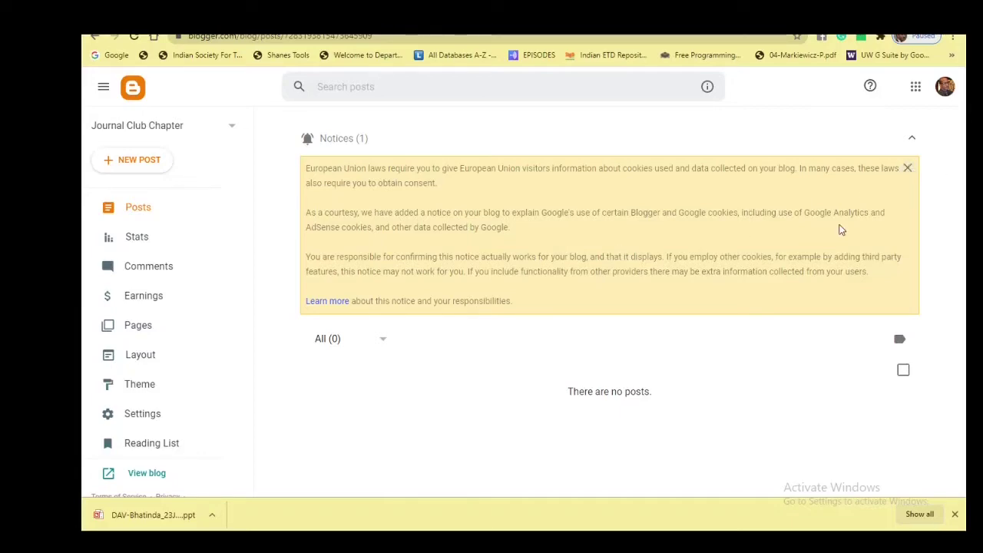
left_click(907, 168)
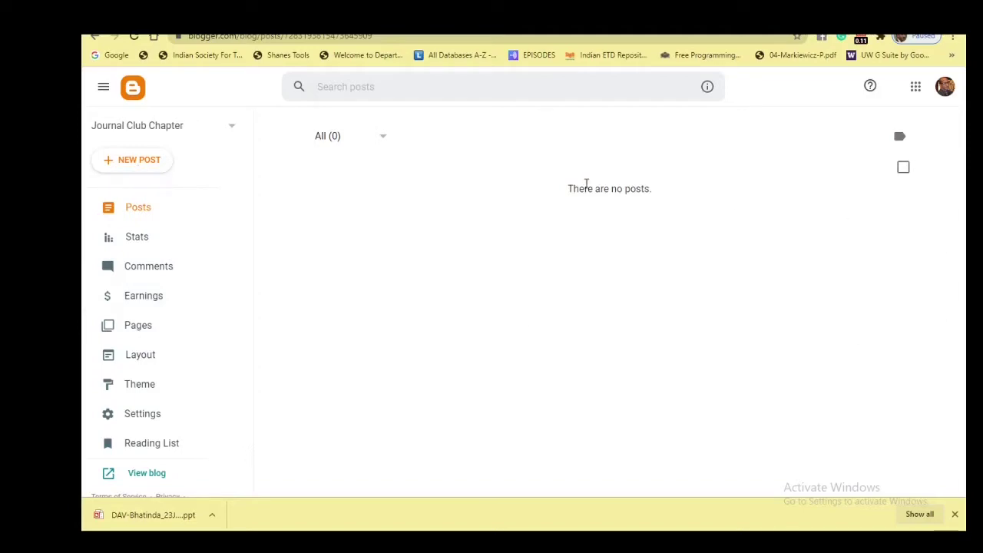
Step: Create a new post and title it "Journal Club for the Students"
left_click(144, 165)
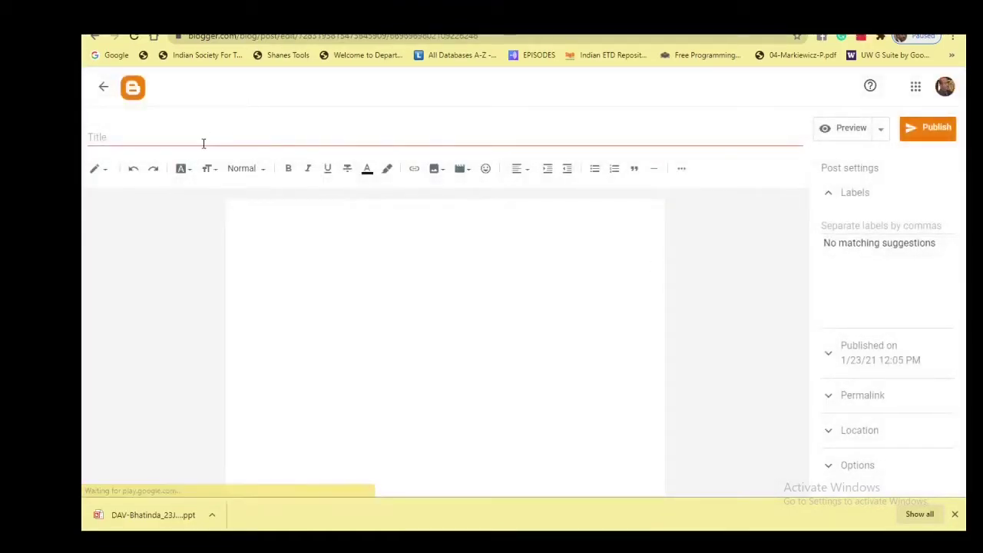
left_click(202, 140)
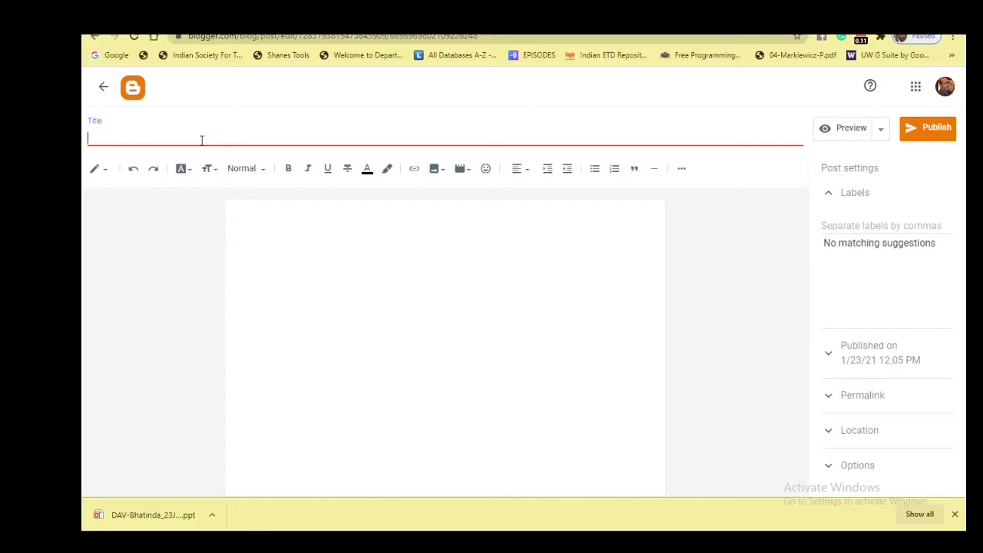
type("Journal Club")
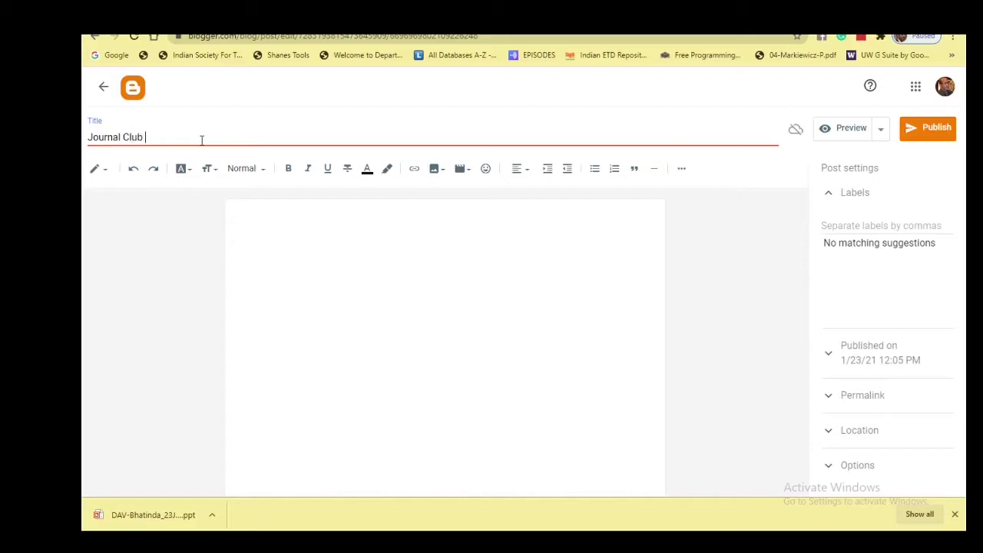
type(" for the student")
type("s")
left_click_drag(182, 138, 176, 138)
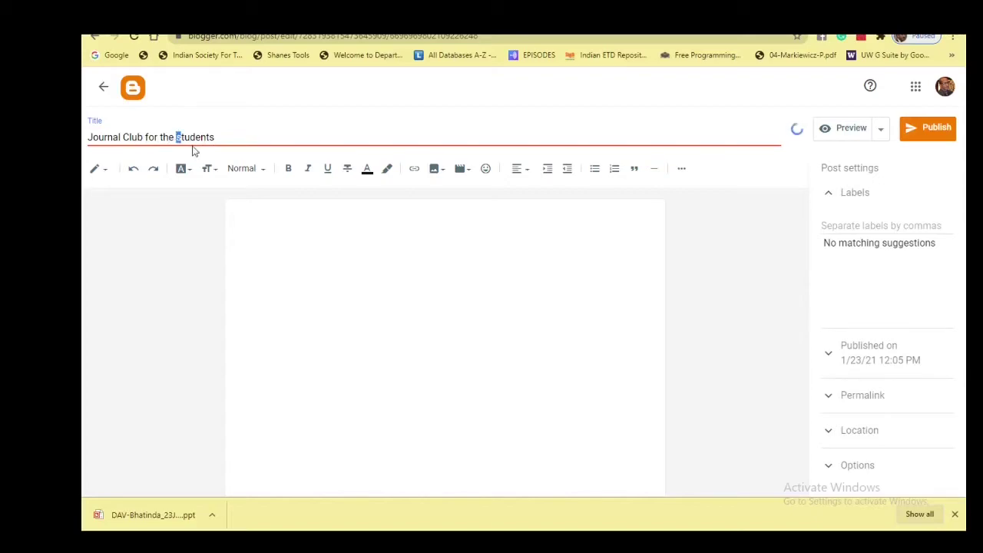
type("S")
left_click(281, 250)
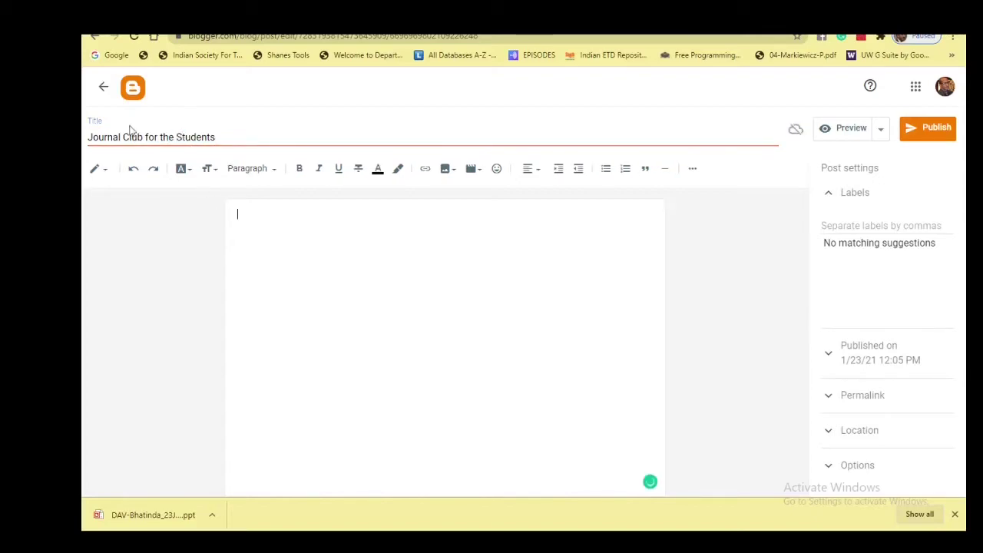
left_click(244, 138)
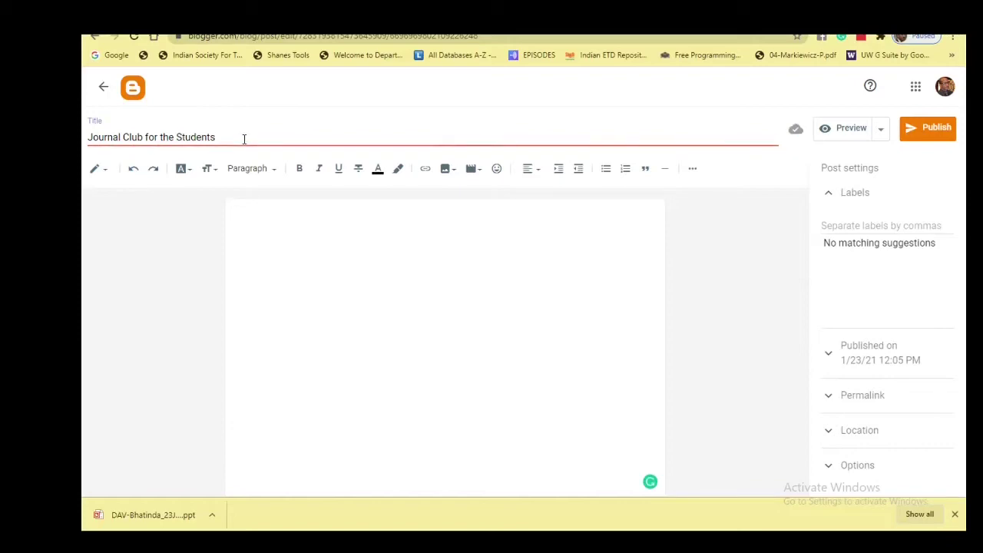
Step: Write "We had just started a research club in DAV College Bhatinda, Pb." in the post body, correcting the spelling of "started"
left_click(323, 252)
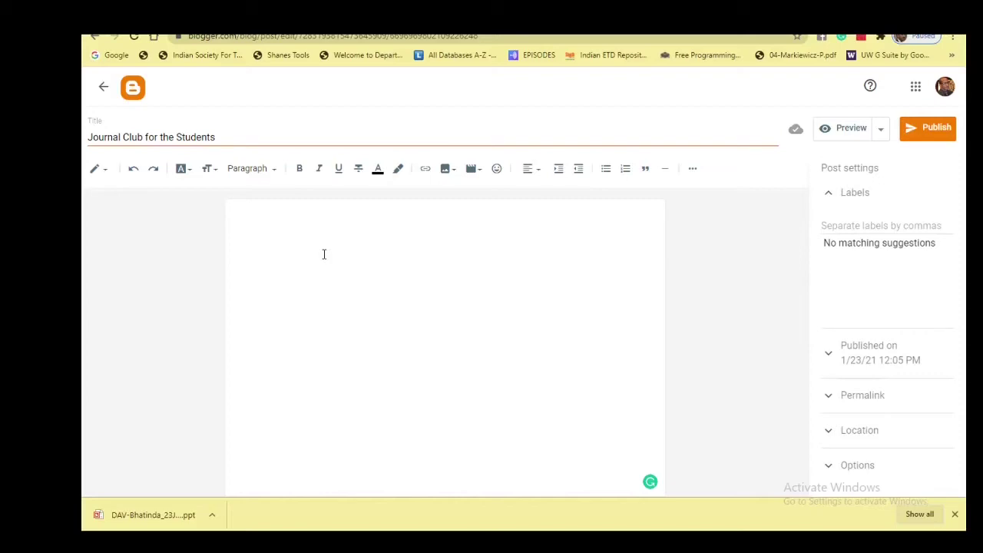
type("We had just ts")
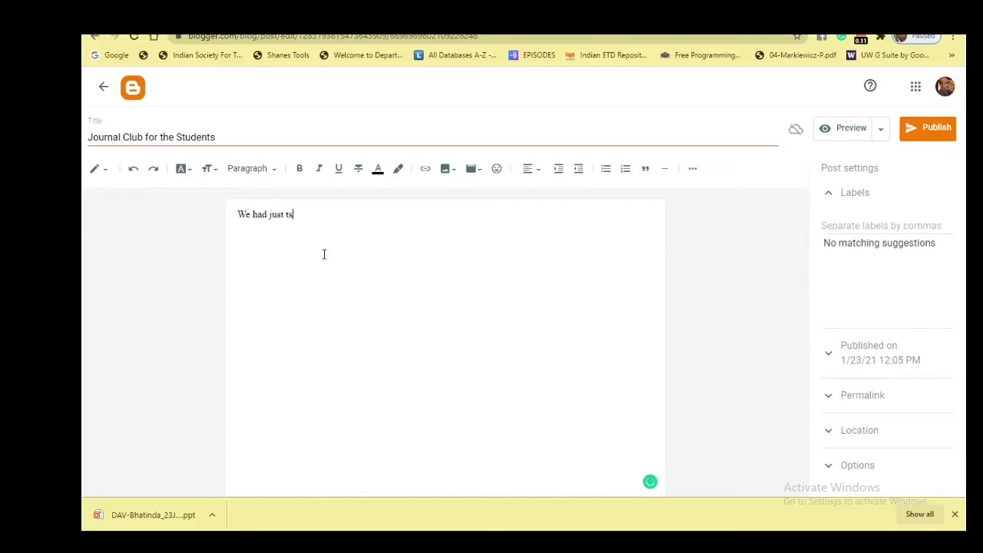
type("rated a research")
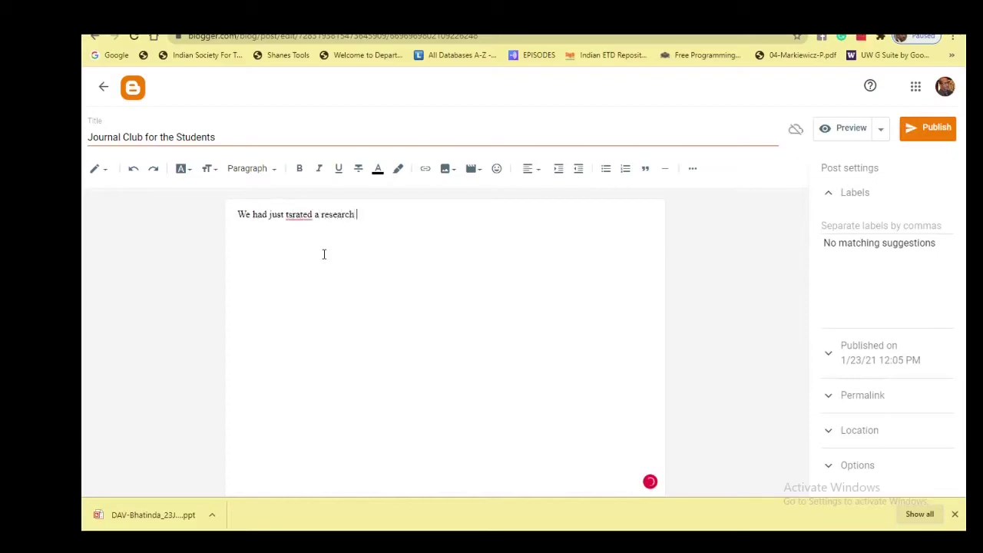
type(" club in DAV '")
key("BackSpace")
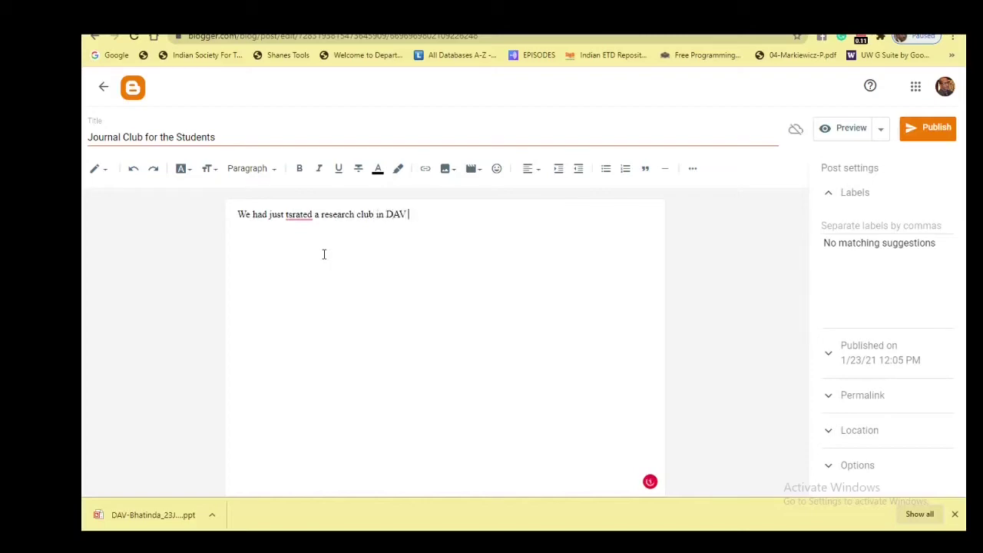
type("College Bhat")
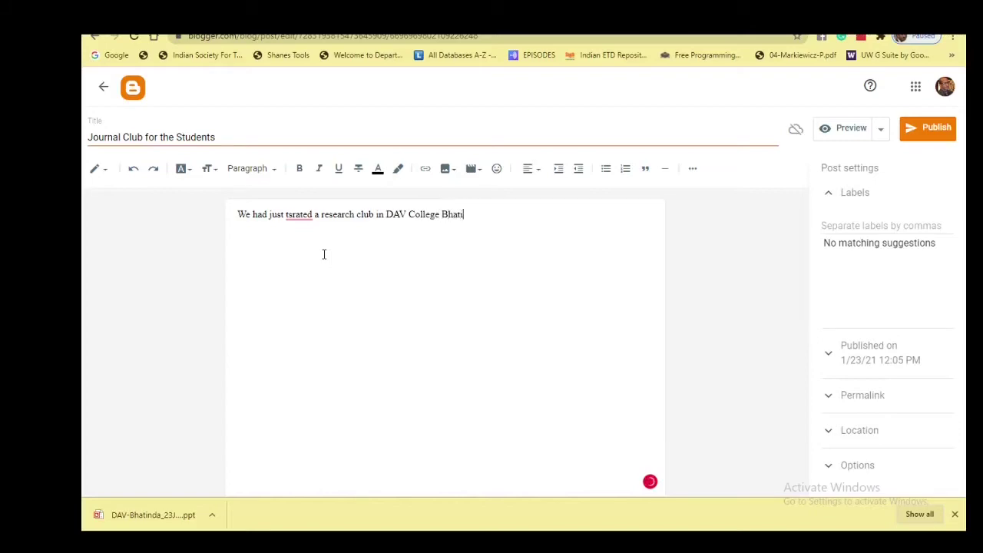
type("inda, Pb.")
key("Return")
left_click(298, 213)
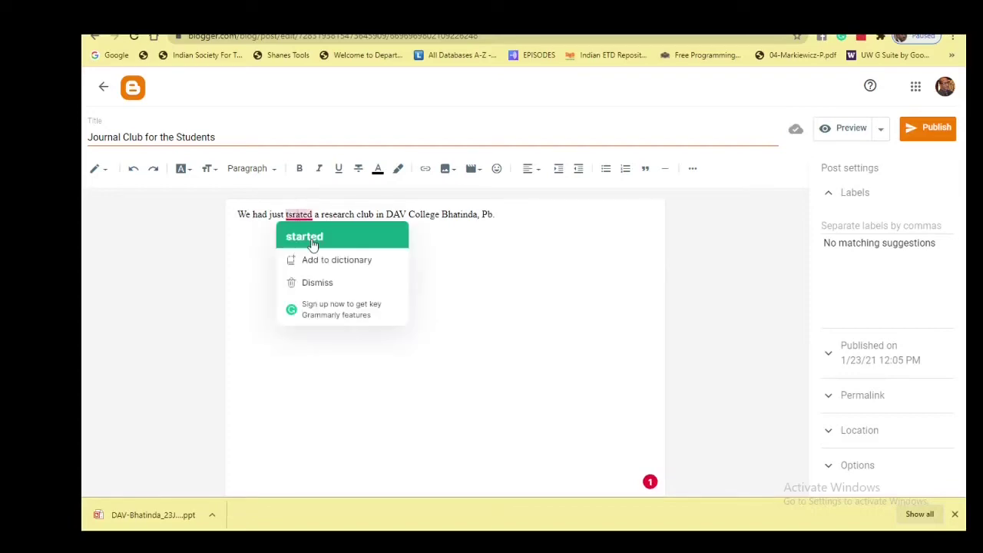
left_click(304, 237)
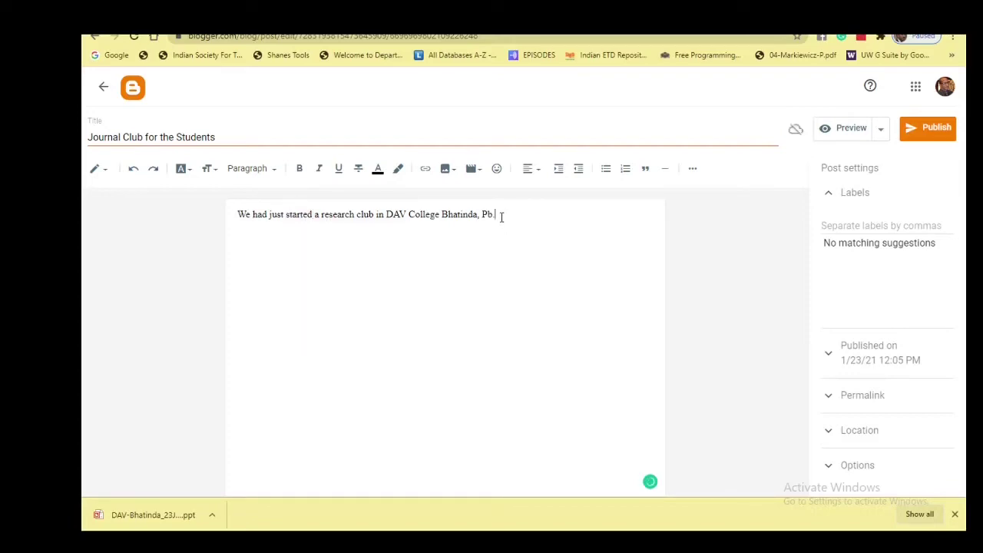
Step: Add the line "Introduction:" below the opening sentence and format it as a Heading
type("Introduction:")
key("Return")
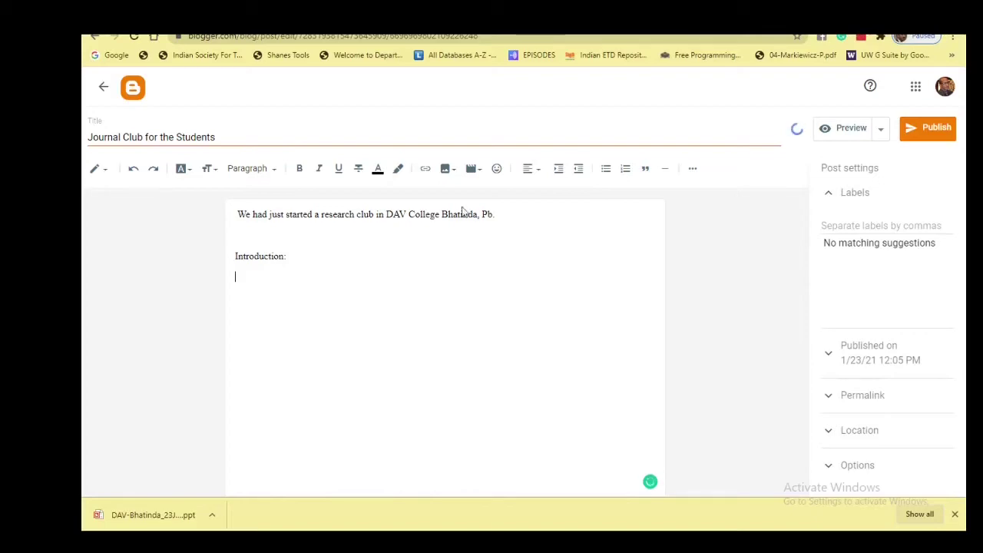
left_click_drag(301, 257, 228, 260)
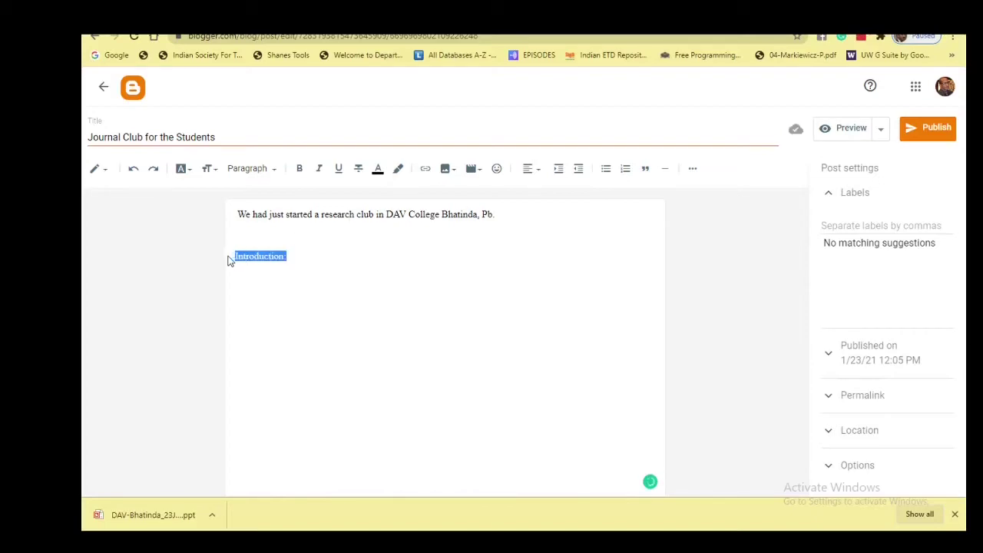
left_click(249, 174)
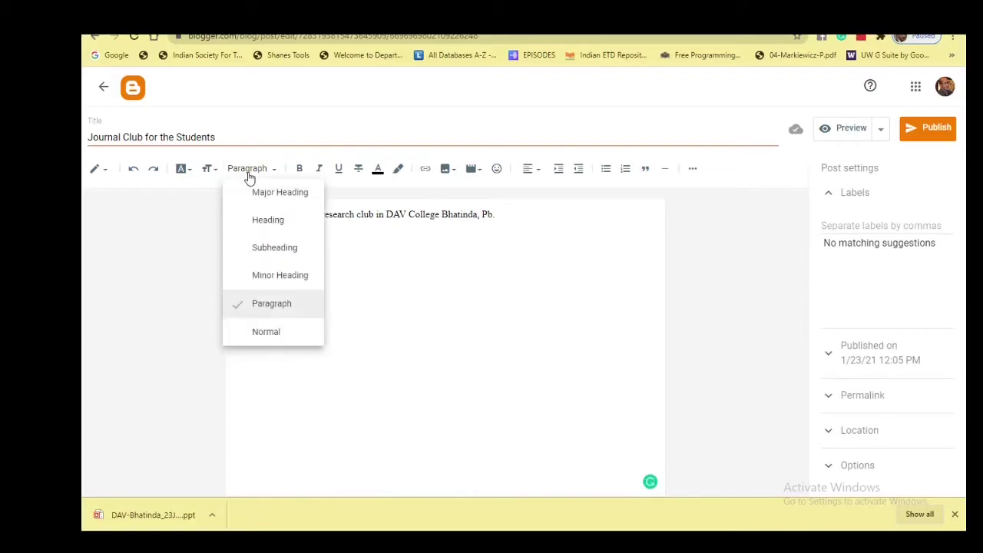
left_click(266, 224)
left_click(332, 266)
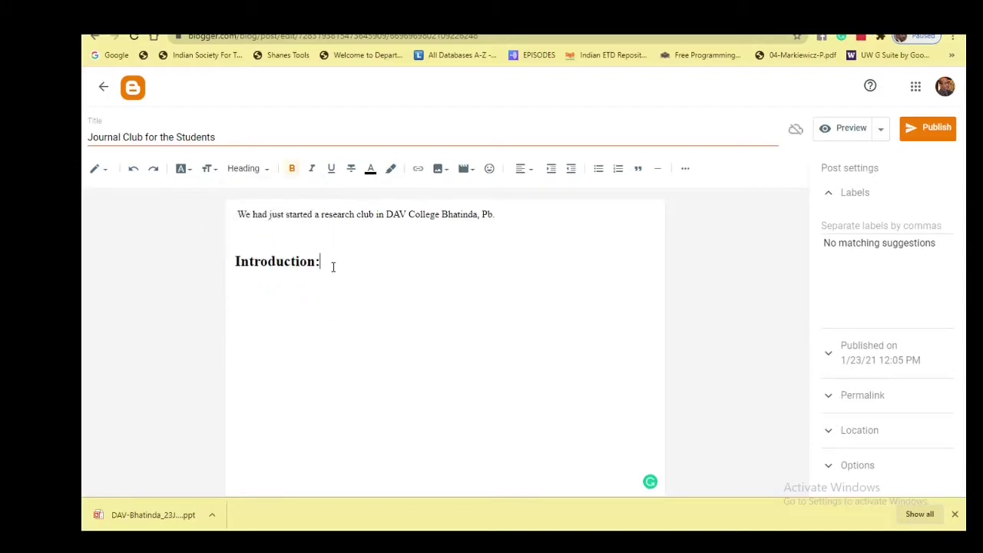
Step: Add the line "Benefits" below the "Introduction:" heading, format it as a Subheading and start a new line beneath it
key("Return")
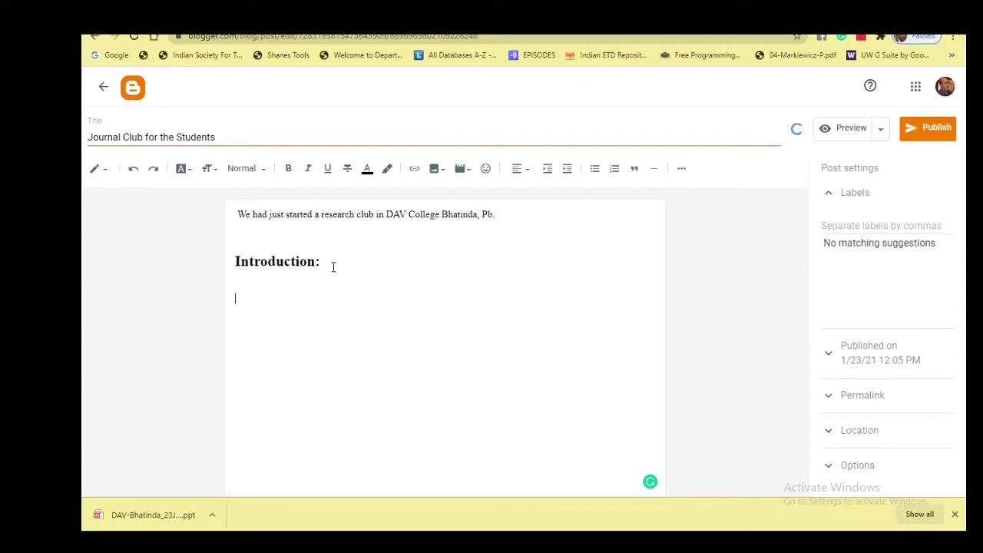
type("Benefits")
key("shift+Home")
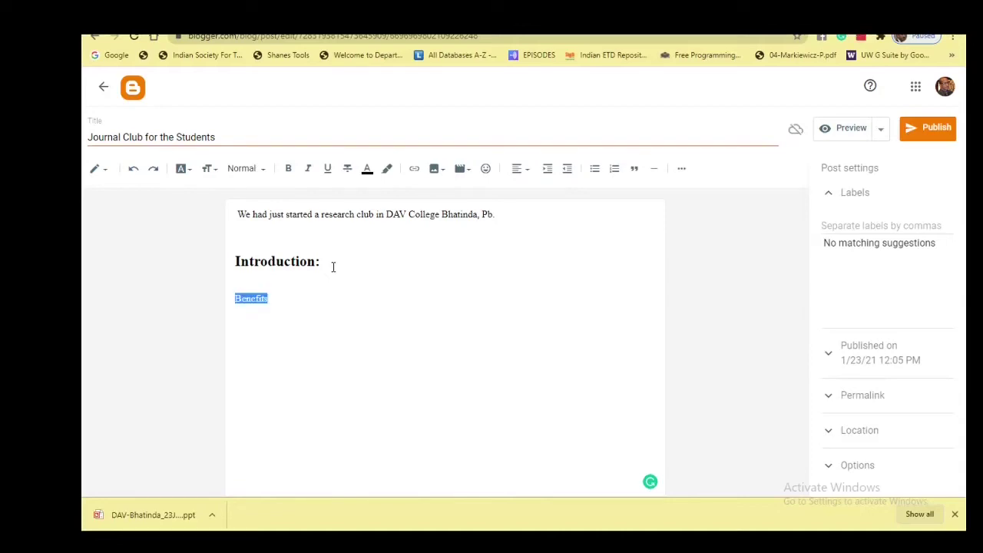
left_click(241, 171)
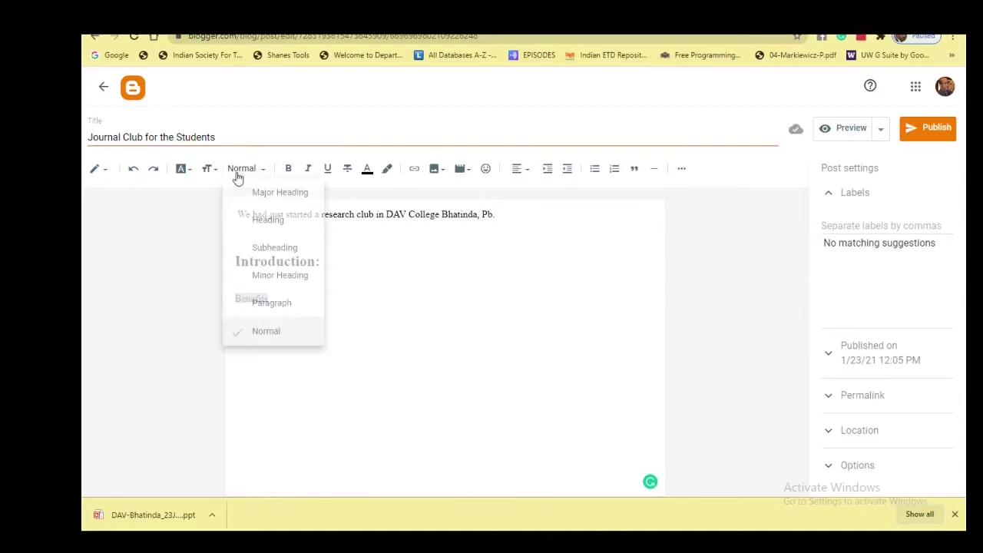
left_click(266, 249)
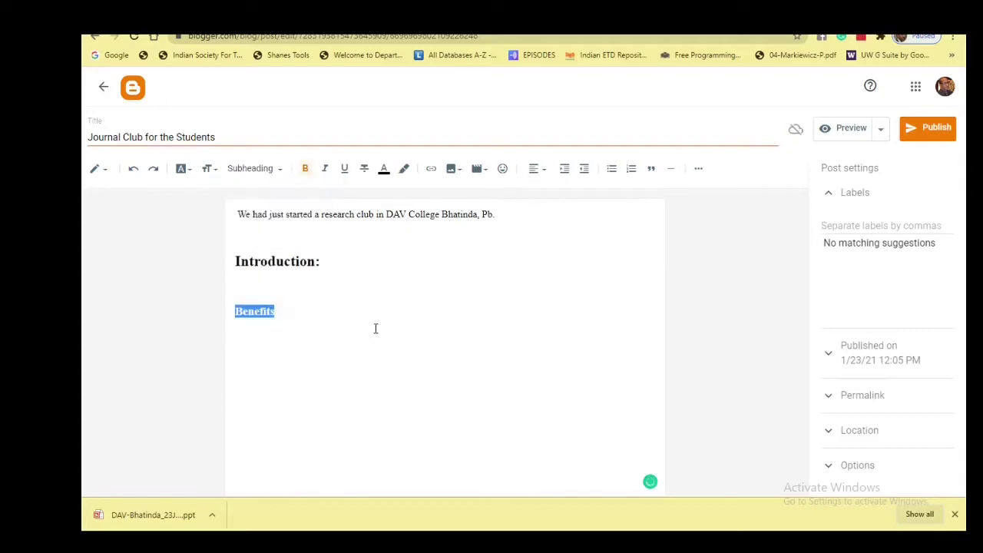
left_click(300, 321)
key("Return")
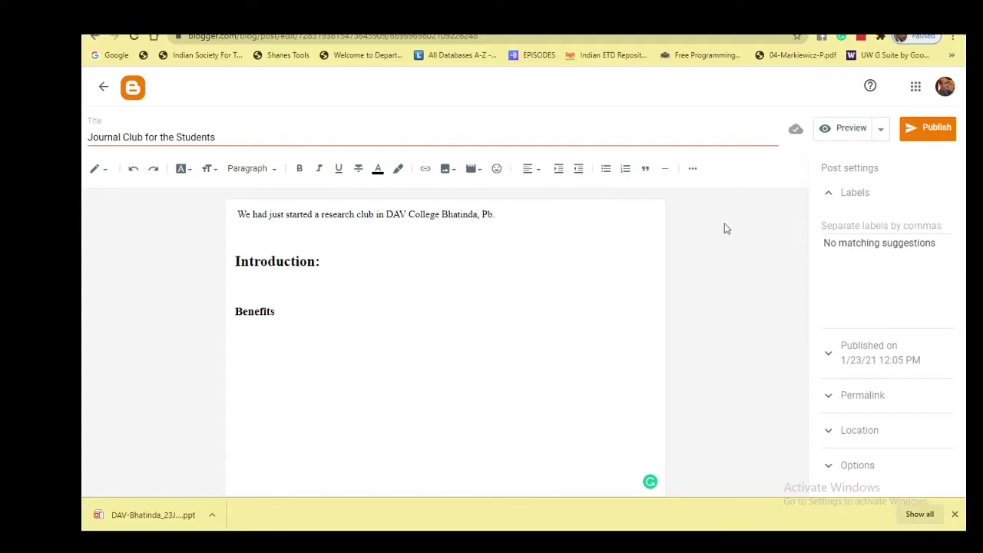
Step: Add the label "research" to the post
left_click(843, 201)
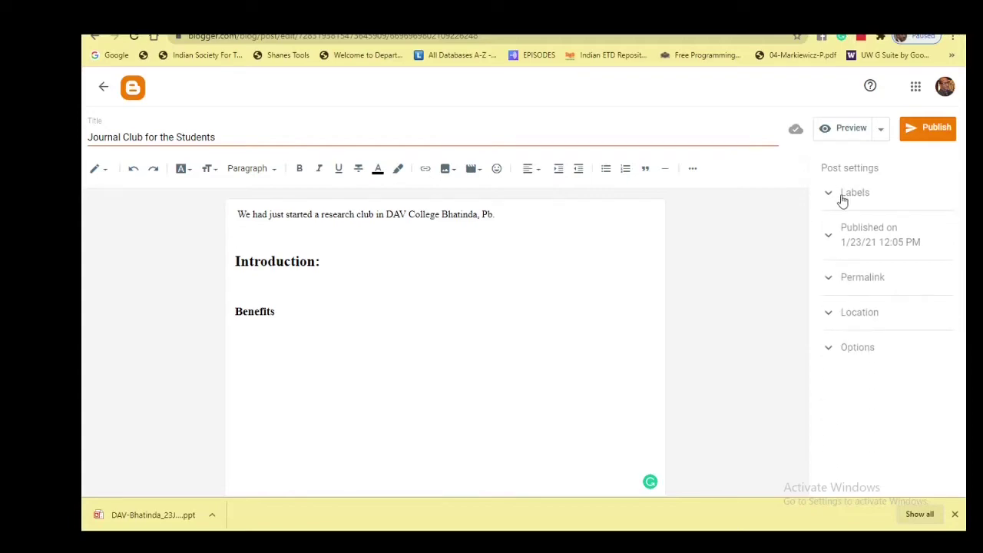
left_click(840, 198)
left_click(854, 225)
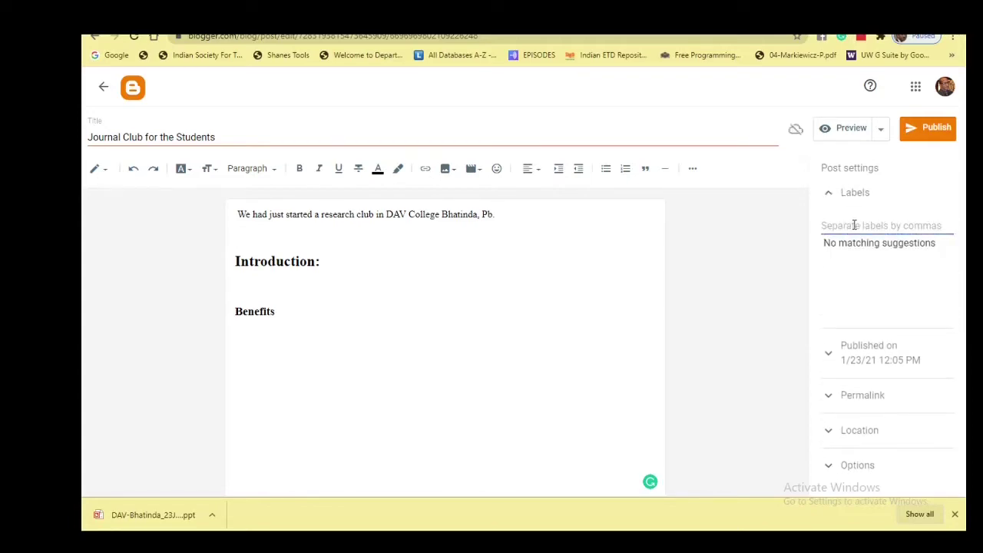
type("research")
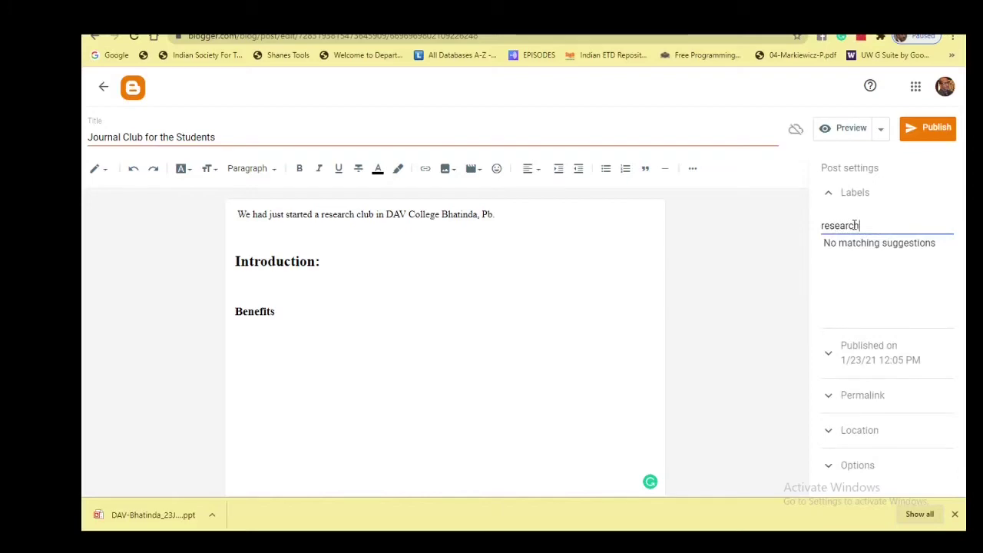
key("Return")
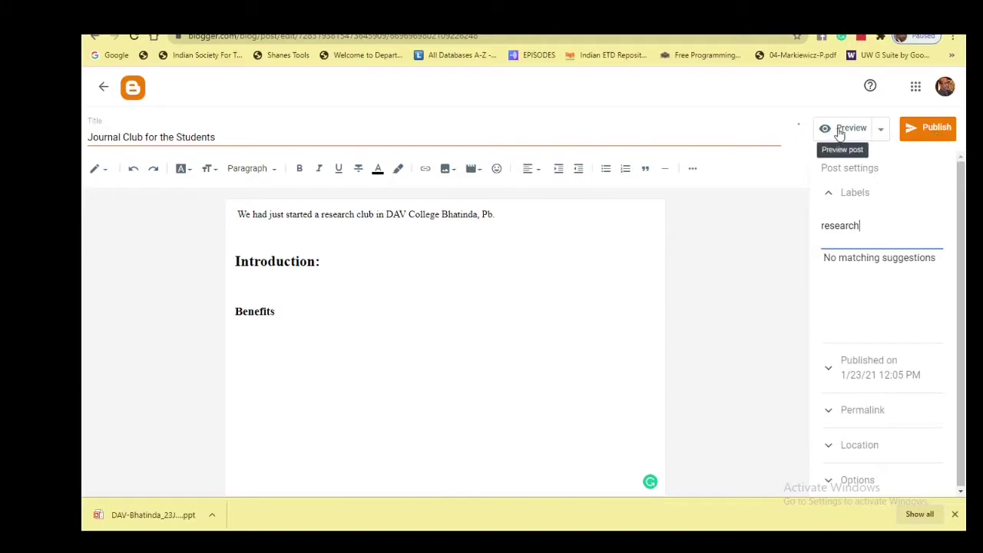
Step: Publish the post to the blog, confirming the publication, and open the live blog
left_click(931, 130)
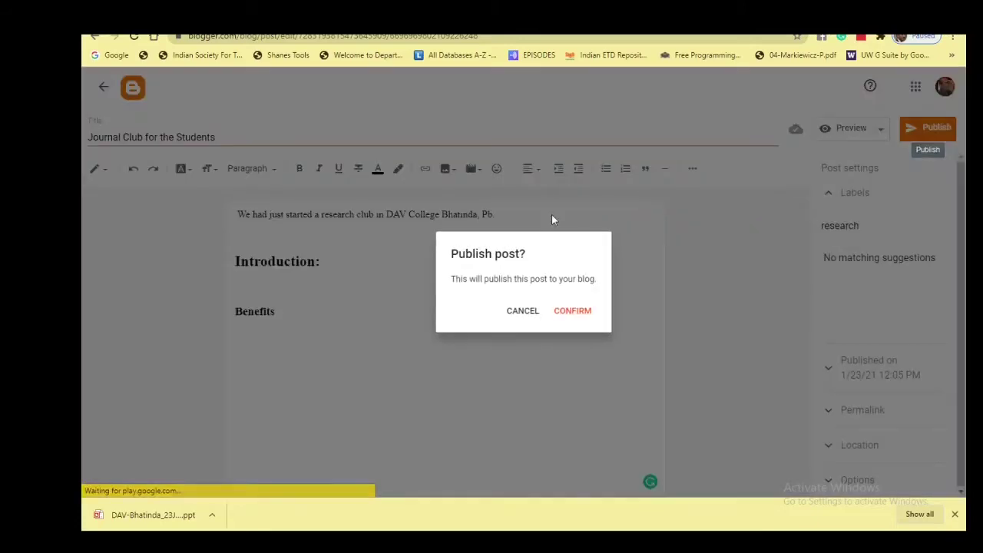
left_click(575, 314)
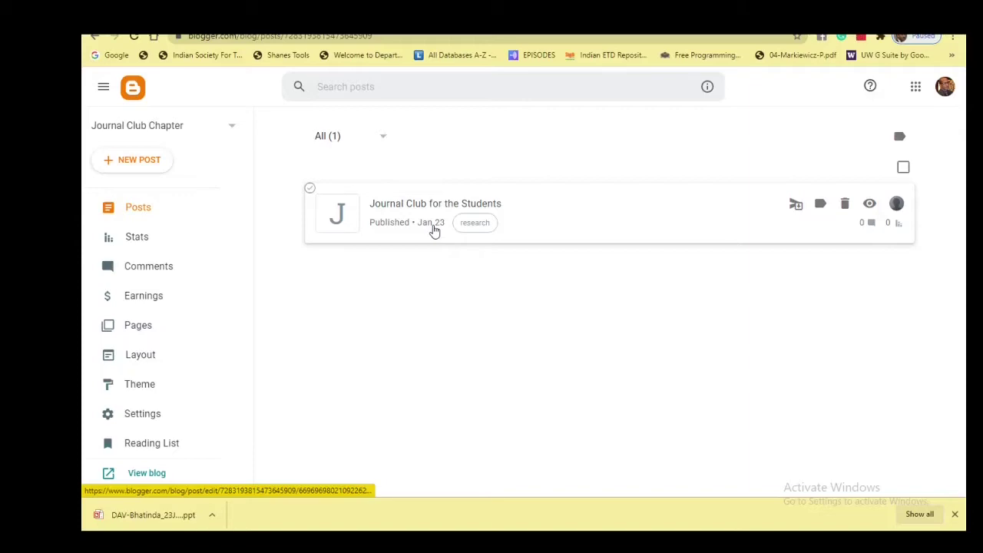
left_click(158, 478)
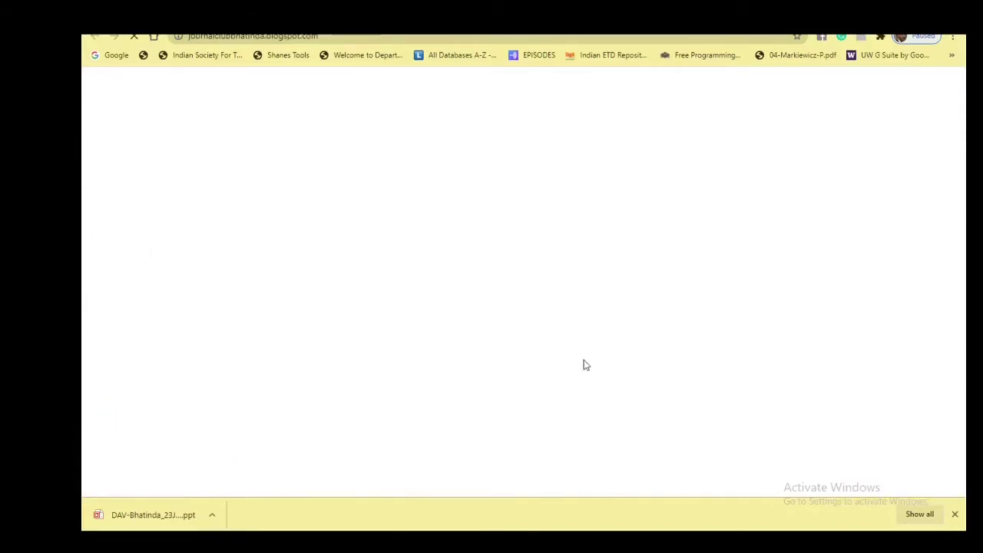